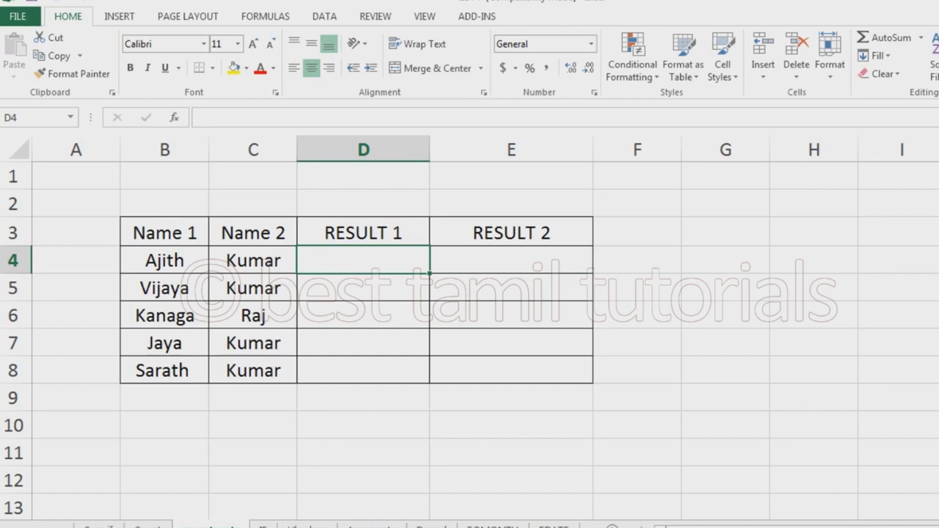
key(Left)
key(Left)
key(Right)
key(Left)
key(Right)
key(Left)
key(Right)
key(Left)
key(Right)
key(Left)
key(Right)
key(Left)
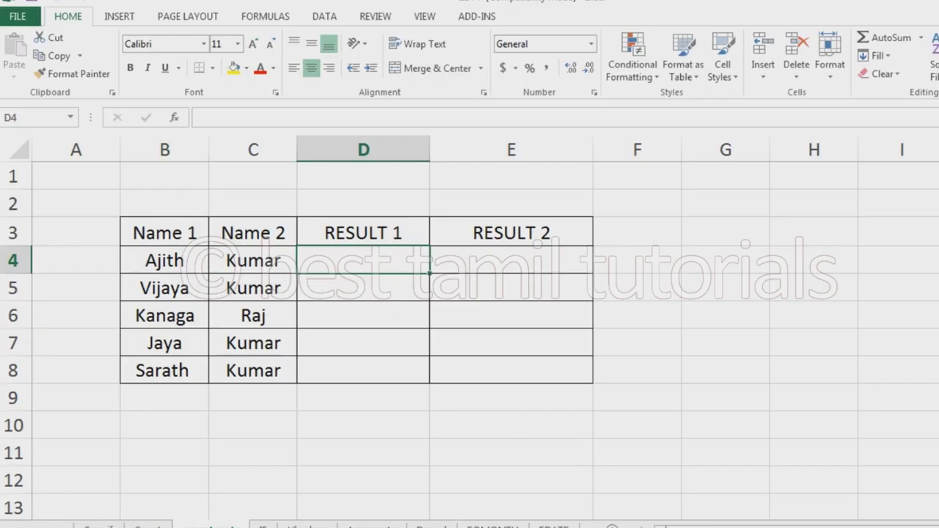
- Enter the formula =CONCATENATE(B4,C4) in cell D4 to join Name 1 and Name 2 without a space
text(=)
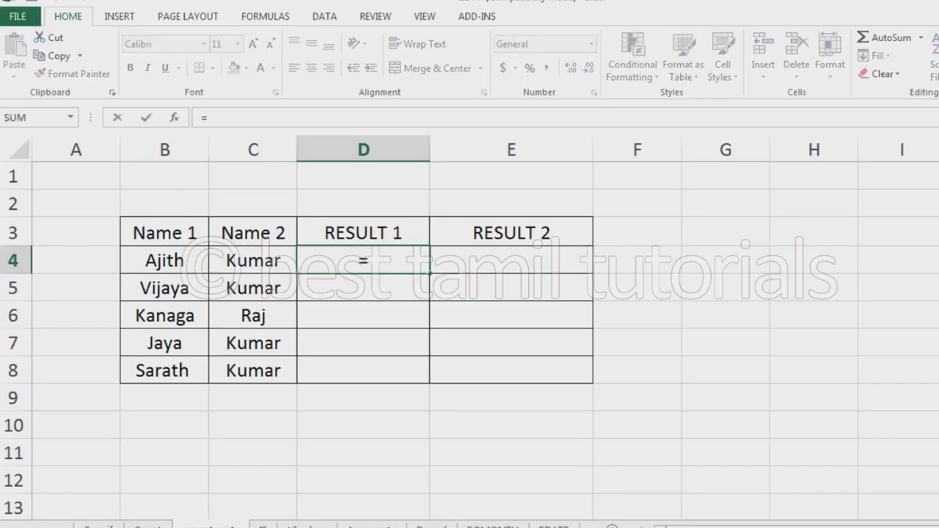
text(co)
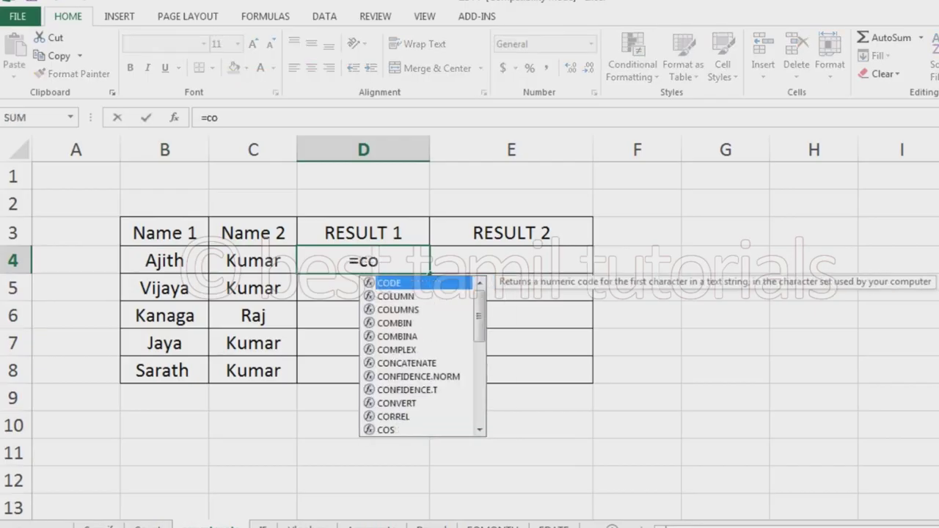
text(n)
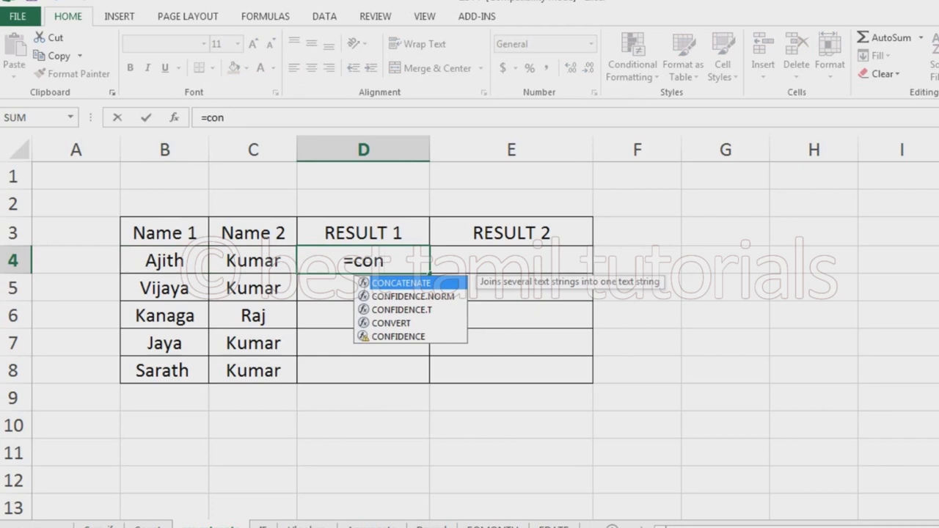
text(c)
text(a)
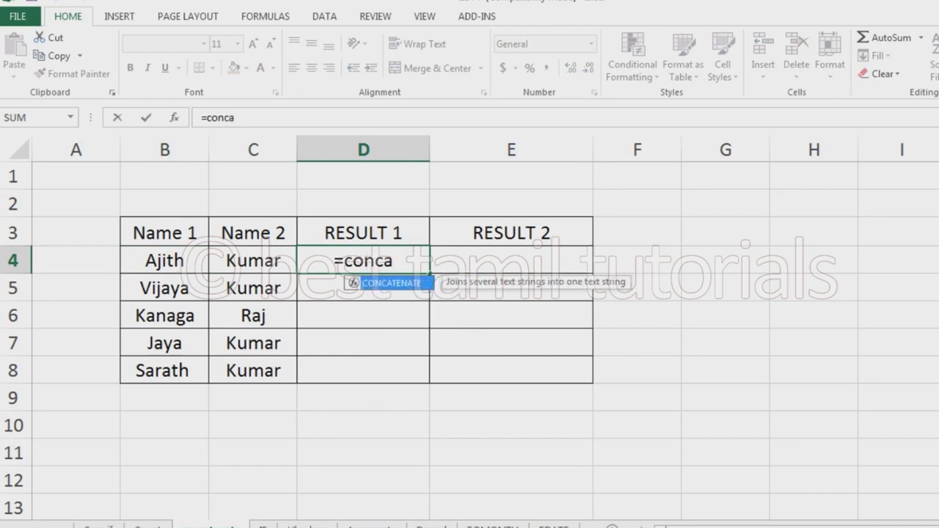
text(te)
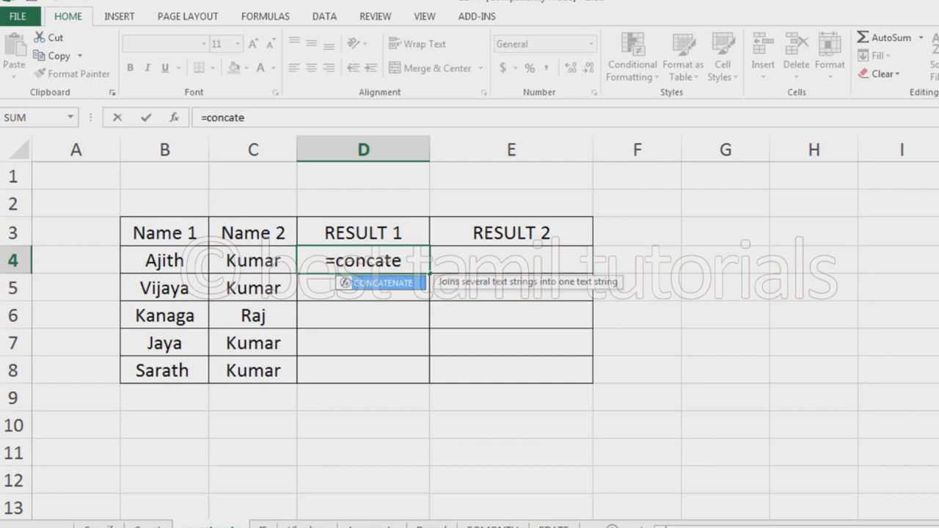
text(nate)
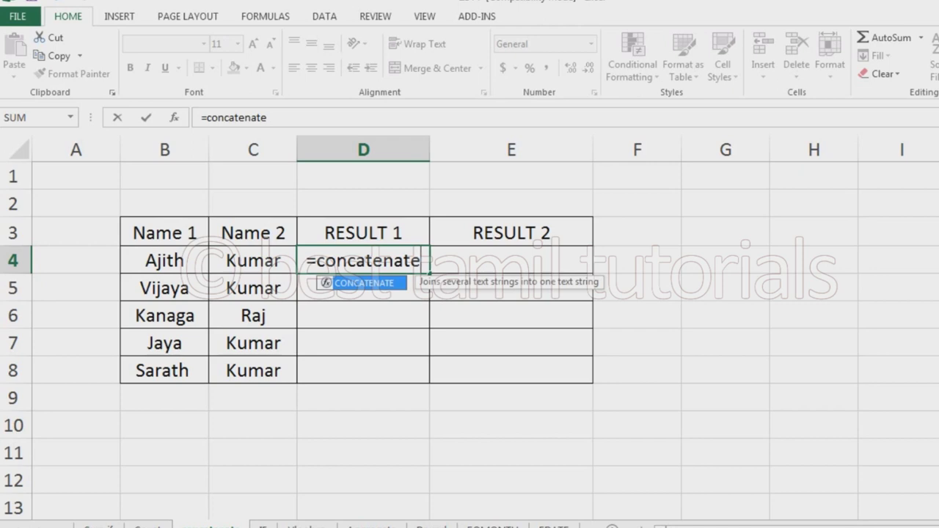
text(()
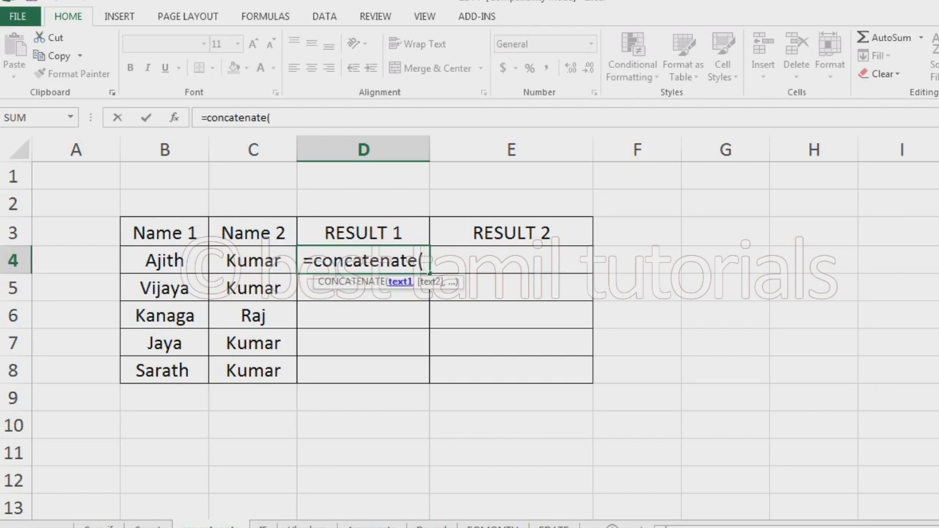
click(165, 260)
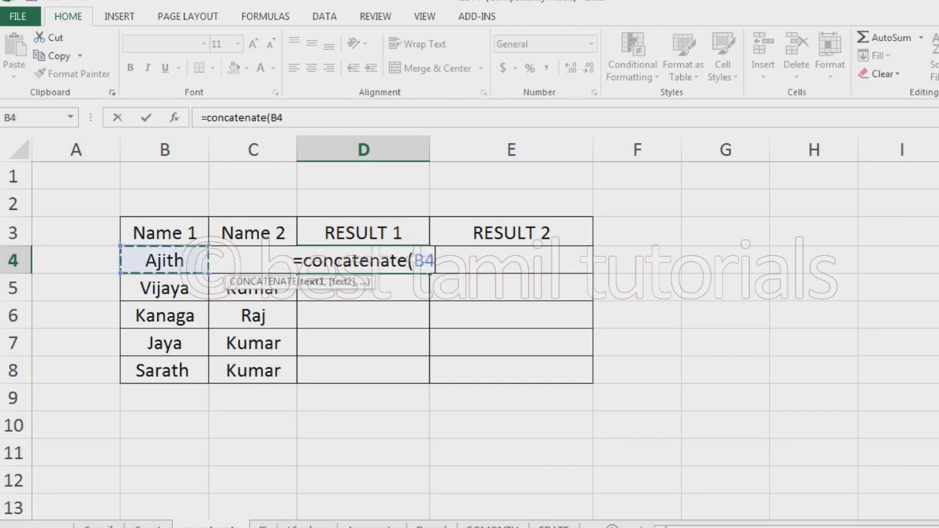
text(,)
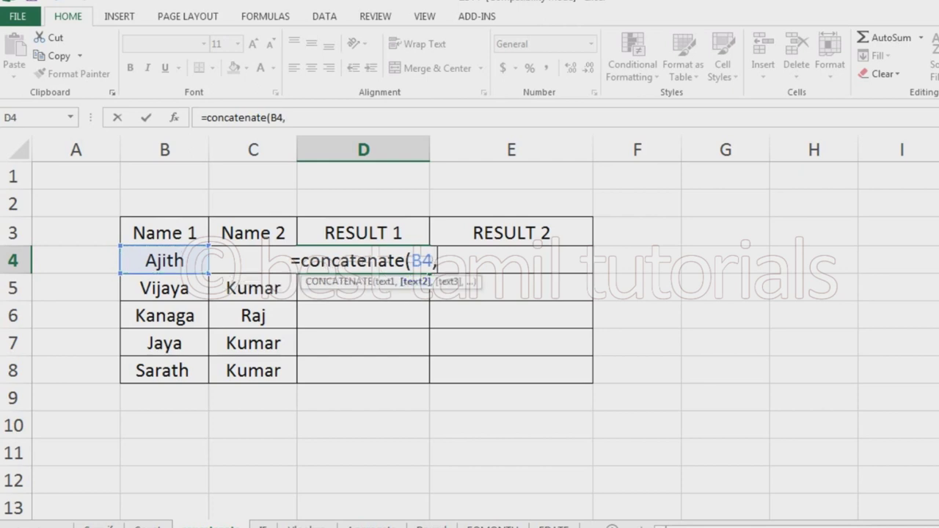
click(253, 260)
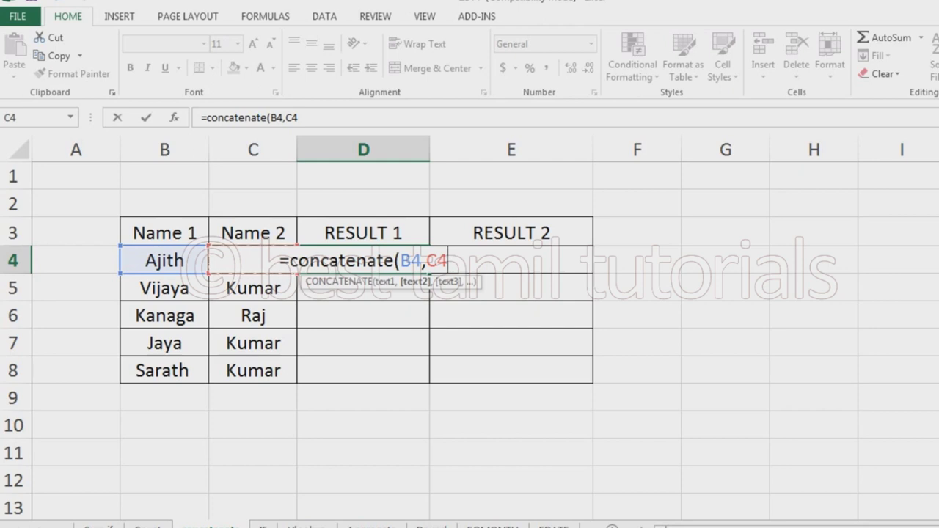
text(,)
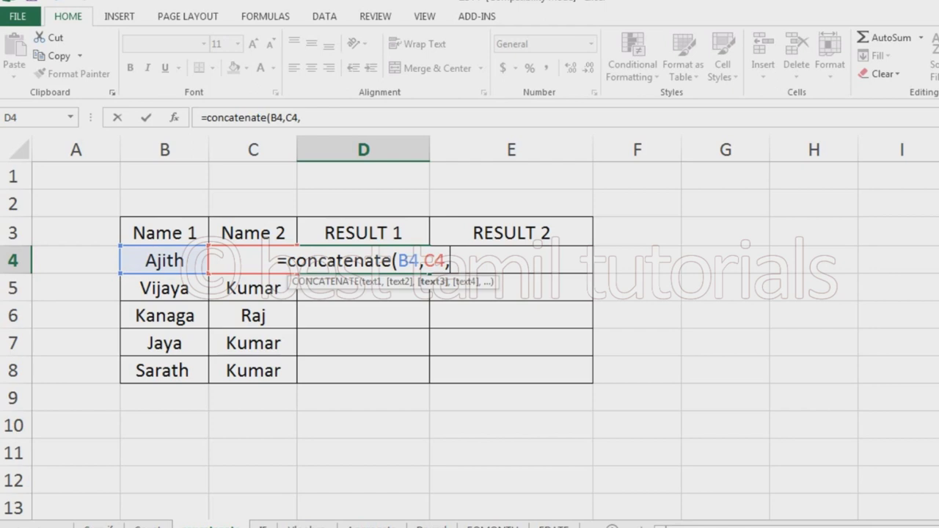
key(BackSpace)
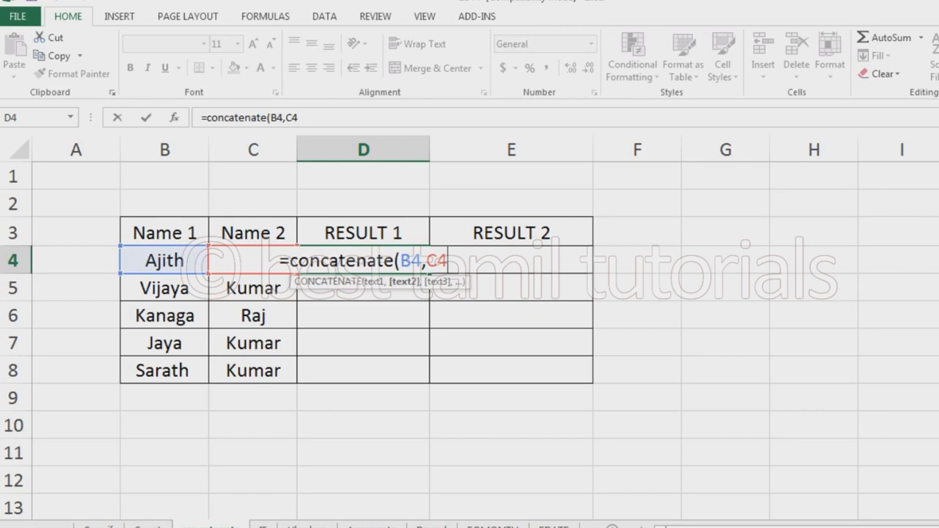
text())
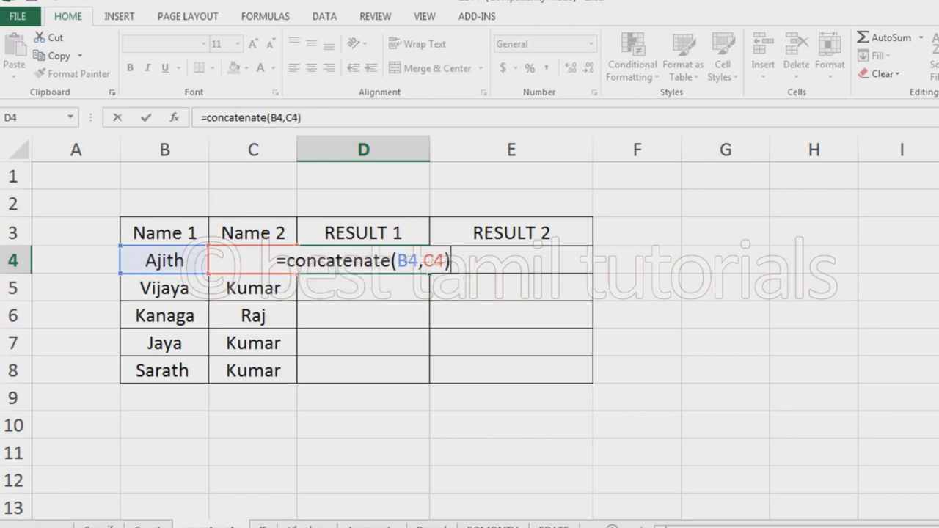
key(Return)
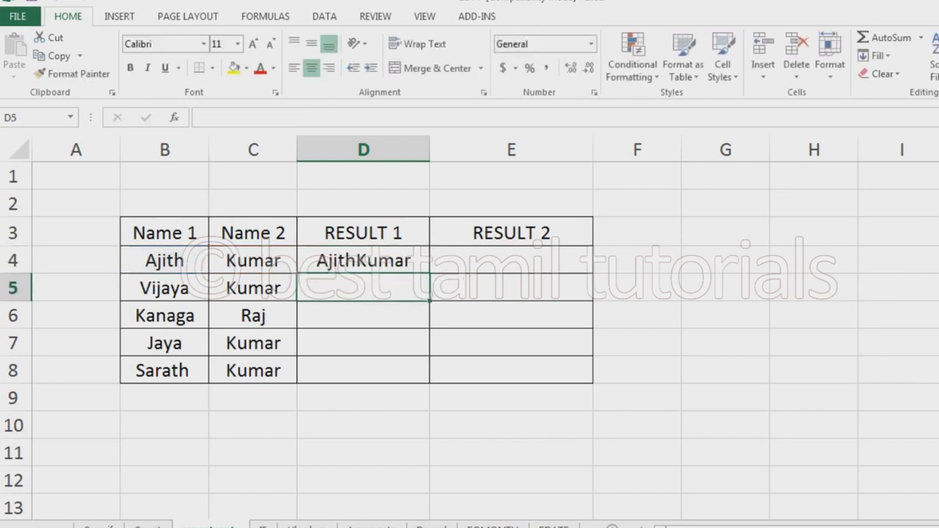
- Fill the D4 formula down the RESULT 1 column through D8
click(164, 260)
click(253, 260)
click(363, 261)
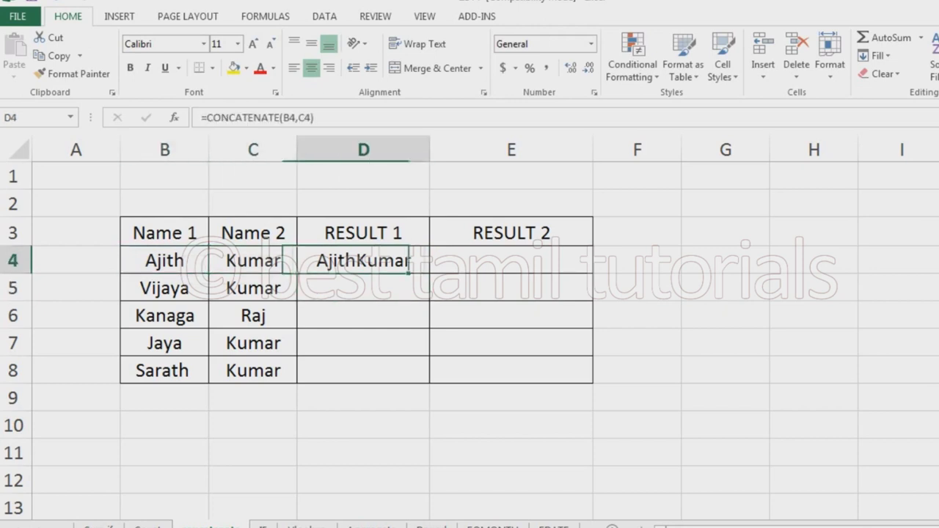
double_click(429, 273)
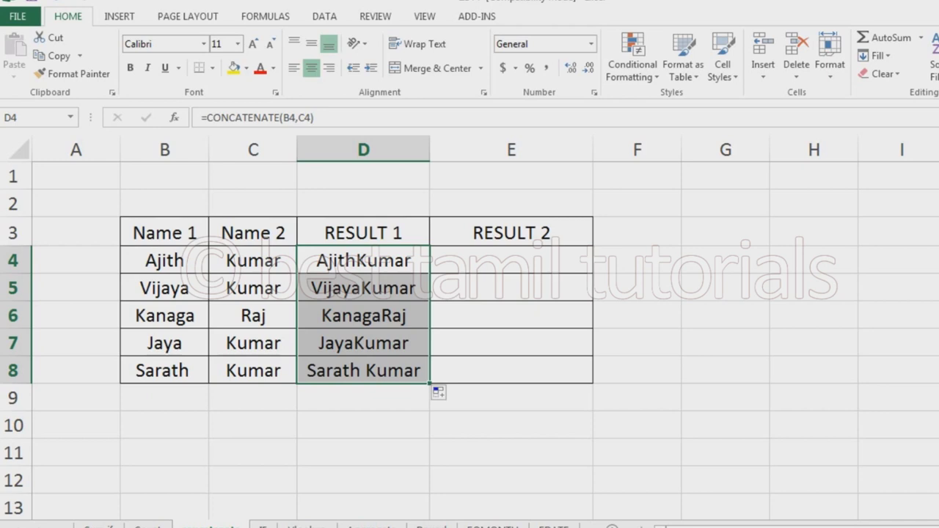
- Enter the formula =CONCATENATE(B4," ") in cell E4 under RESULT 2
click(511, 260)
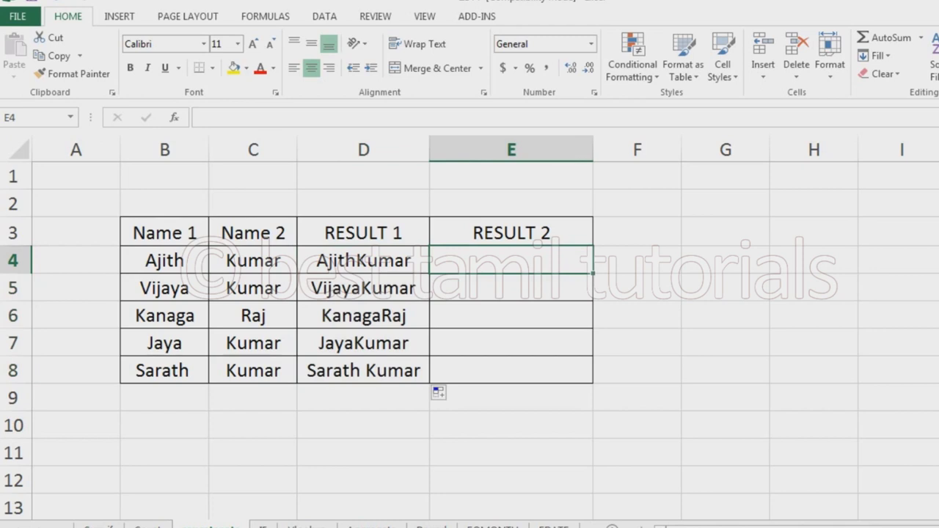
text(=)
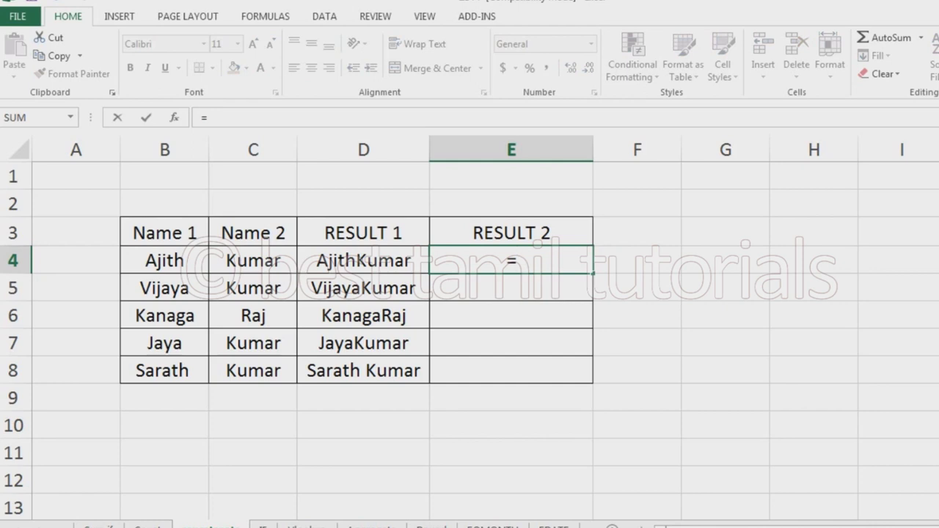
text(co)
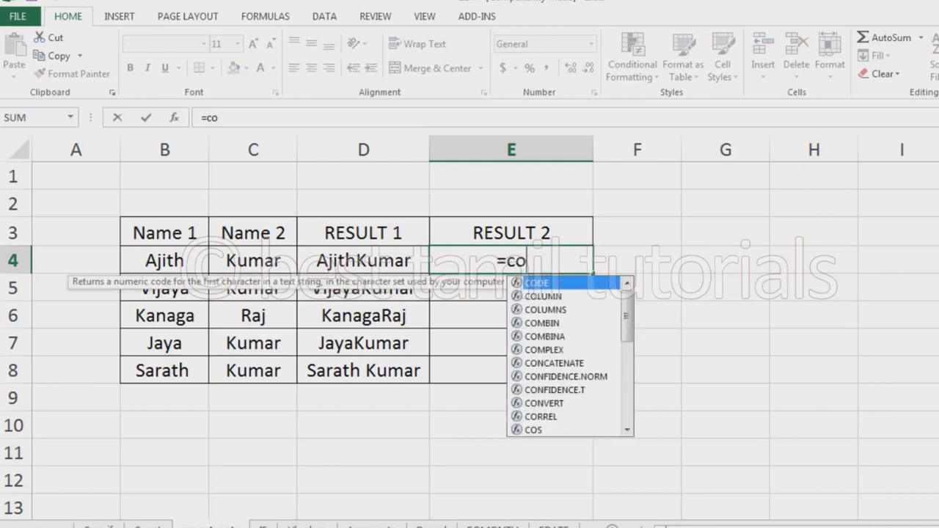
text(n)
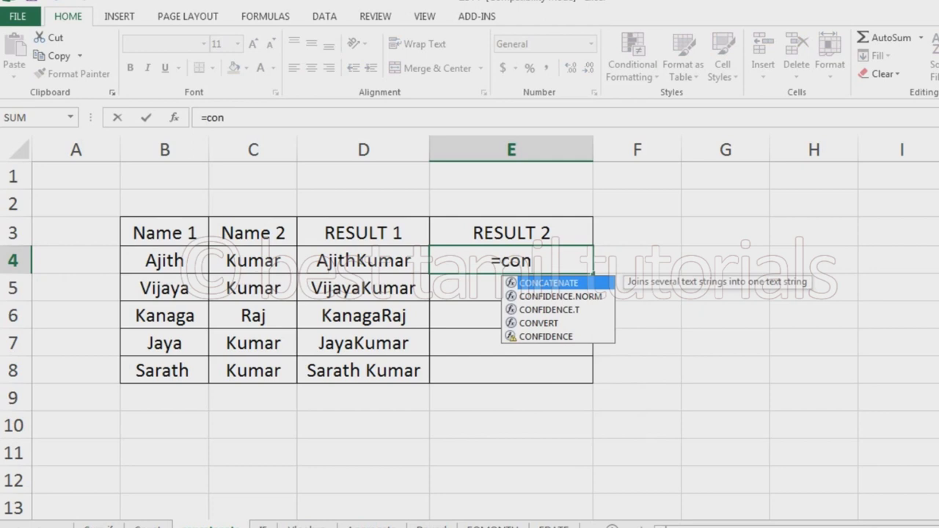
text(catenate)
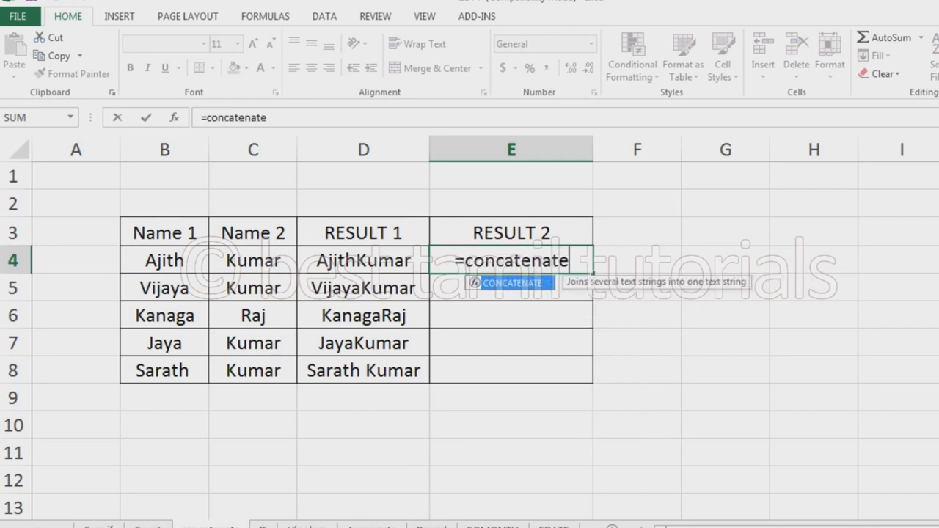
text(()
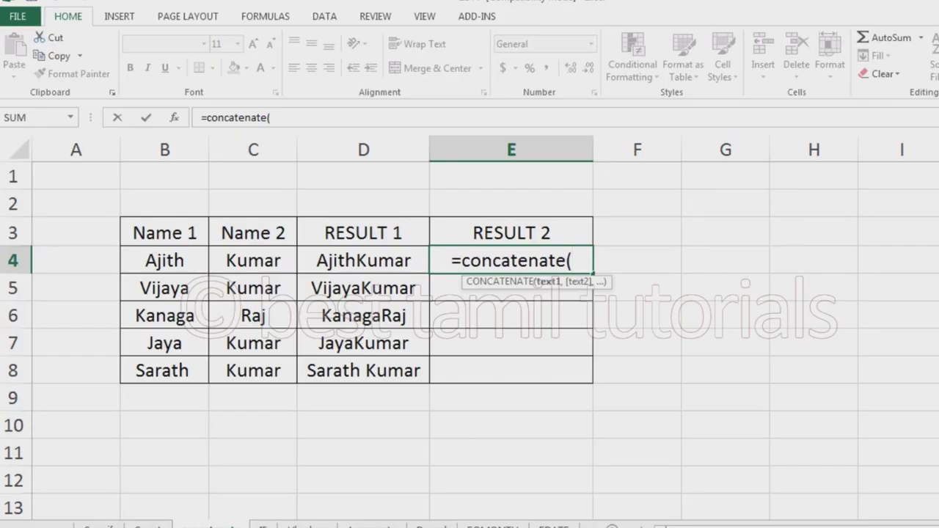
click(164, 260)
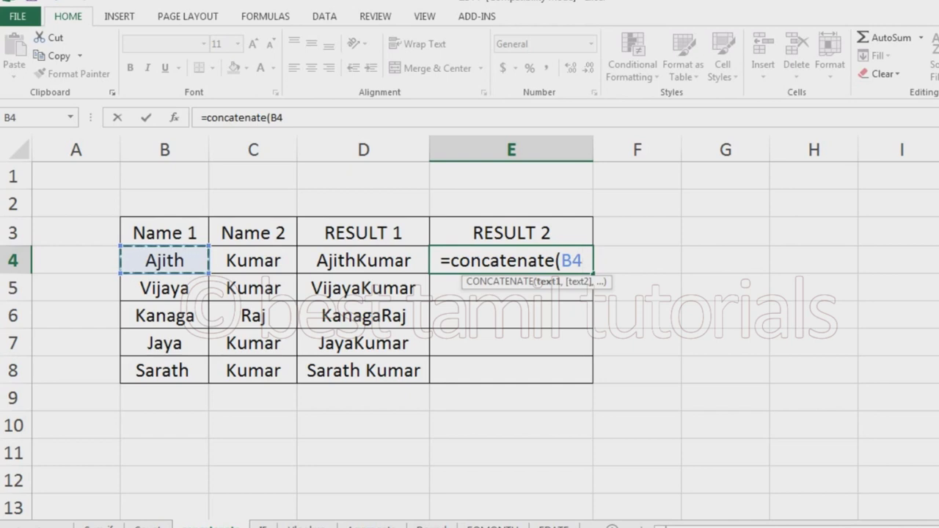
text(,)
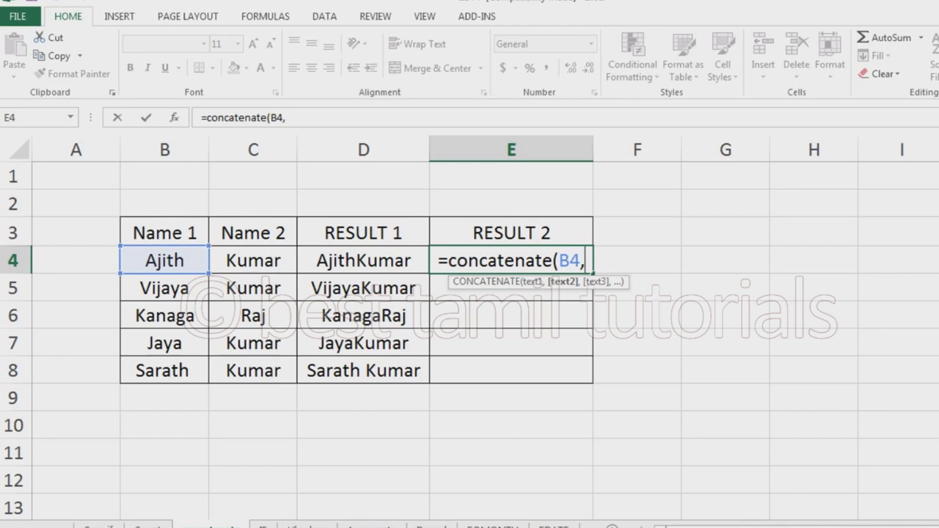
text(")
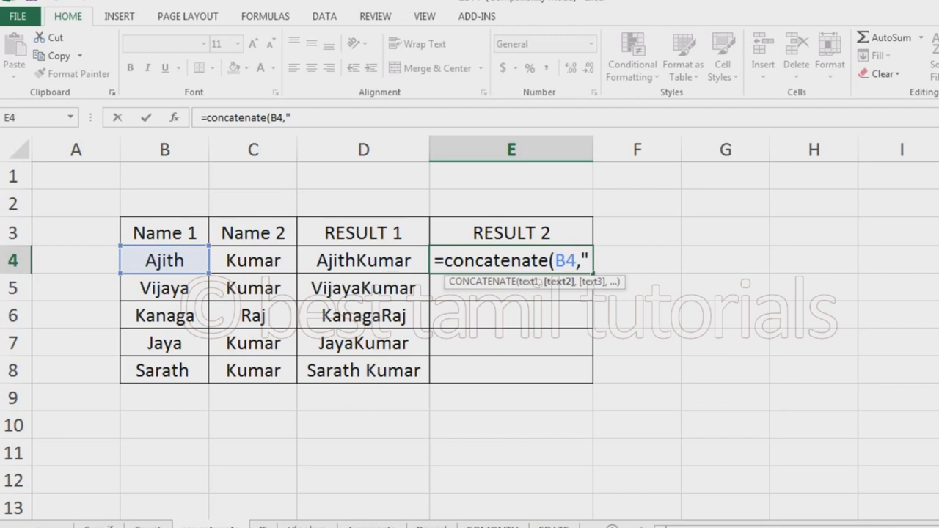
text( ")
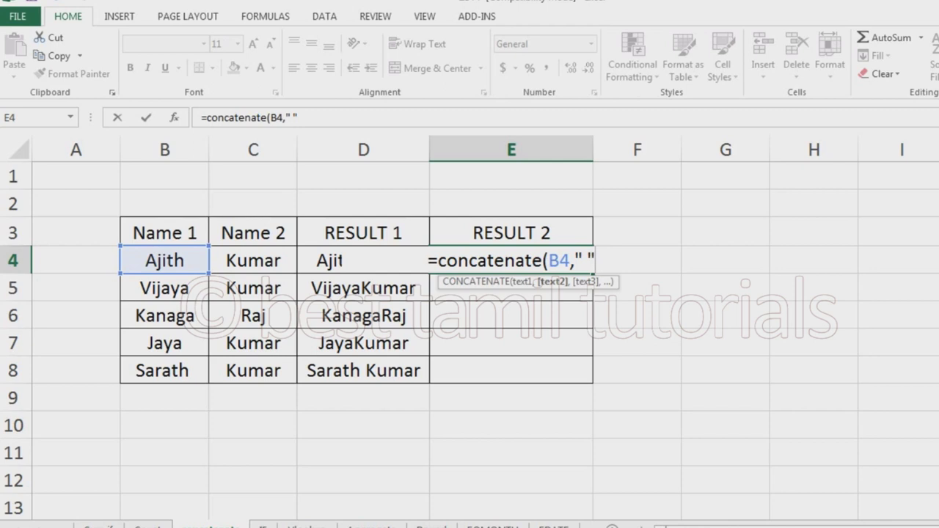
key(Left)
key(Left)
key(Right)
key(Right)
key(Right)
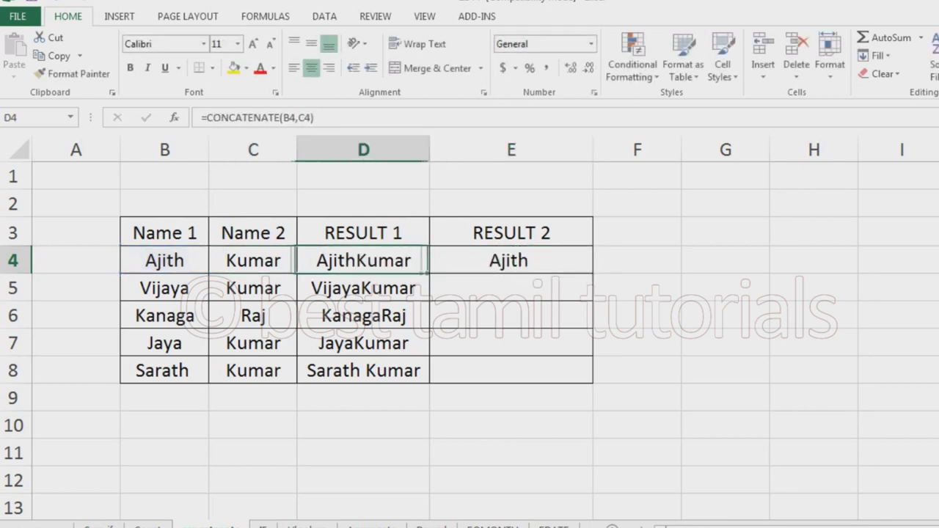
- Add C4 as the third argument of the E4 formula, giving =CONCATENATE(B4," ",C4), and fill it down through E8
key(Left)
key(F2)
key(Left)
key(Left)
key(Left)
key(Right)
key(Right)
key(Right)
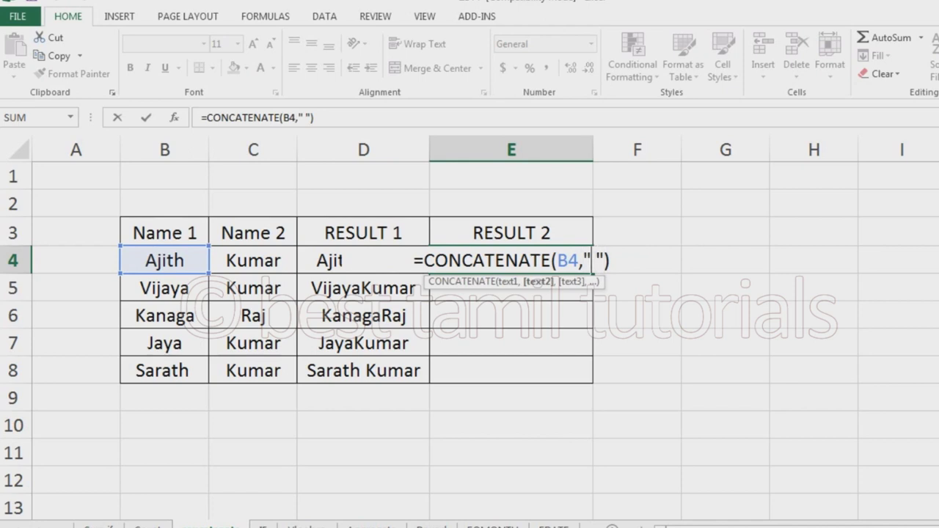
key(Right)
text(,)
click(253, 261)
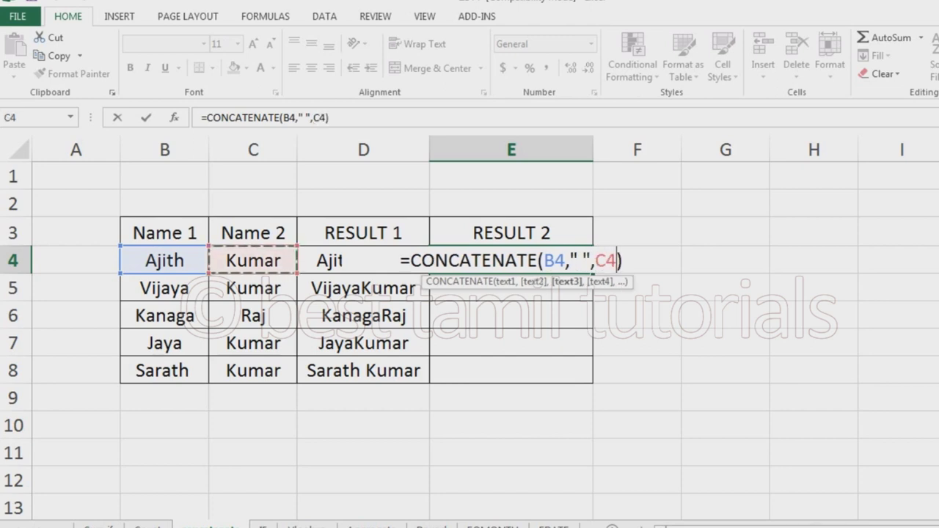
key(Return)
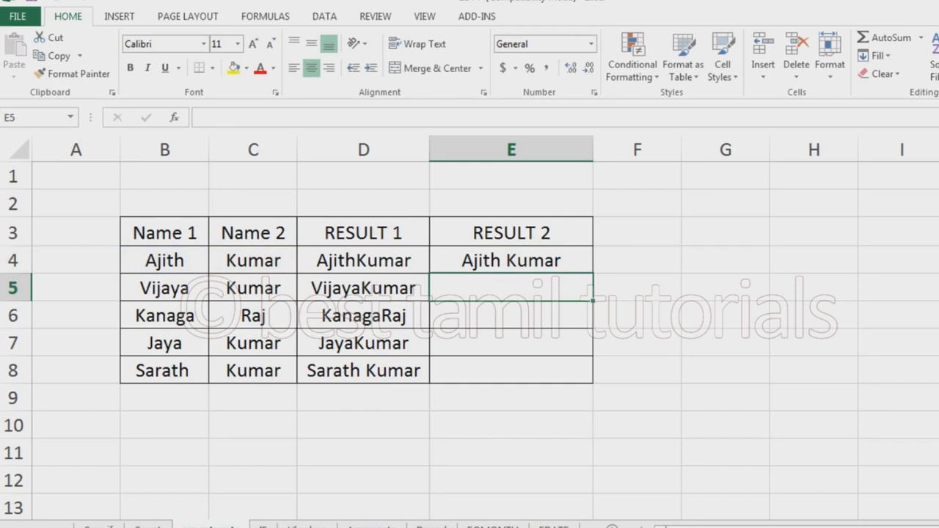
click(511, 260)
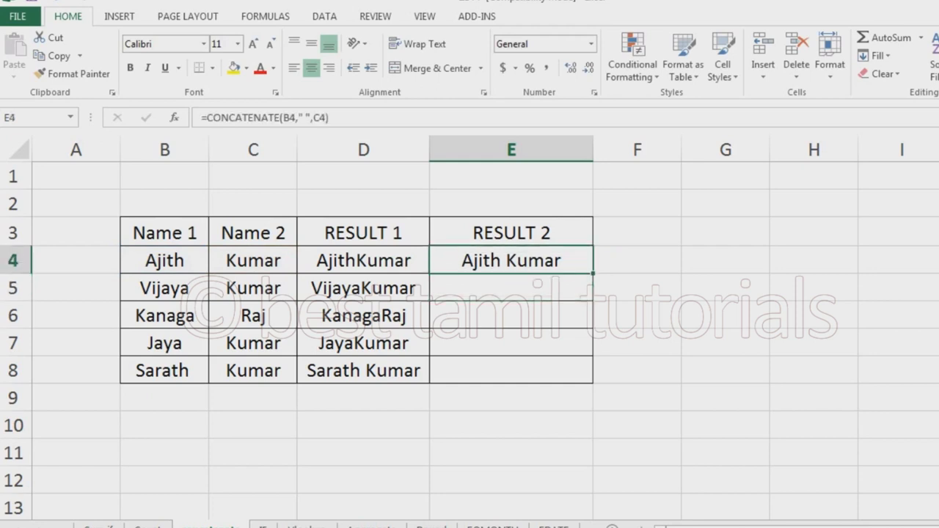
double_click(592, 273)
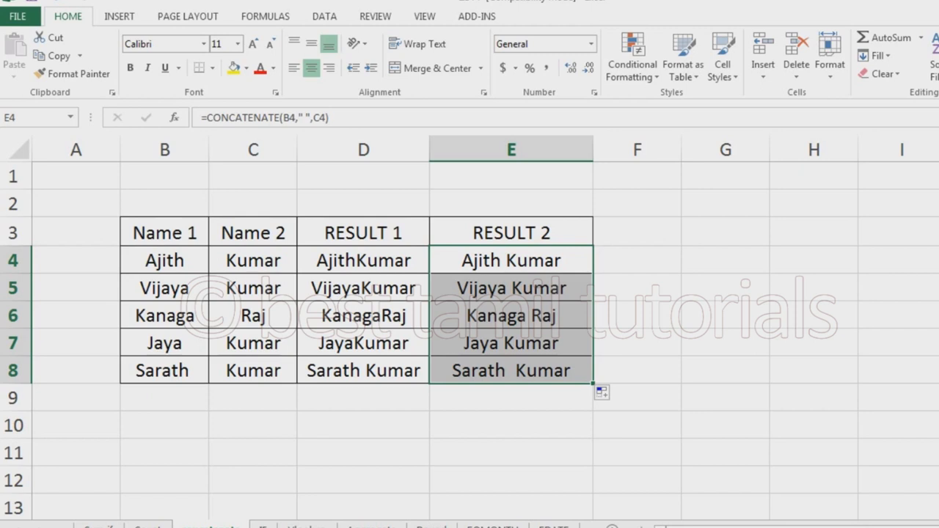
- Widen the separator in the E4 formula to two spaces and fill the revised formula down through E8
double_click(544, 260)
click(583, 260)
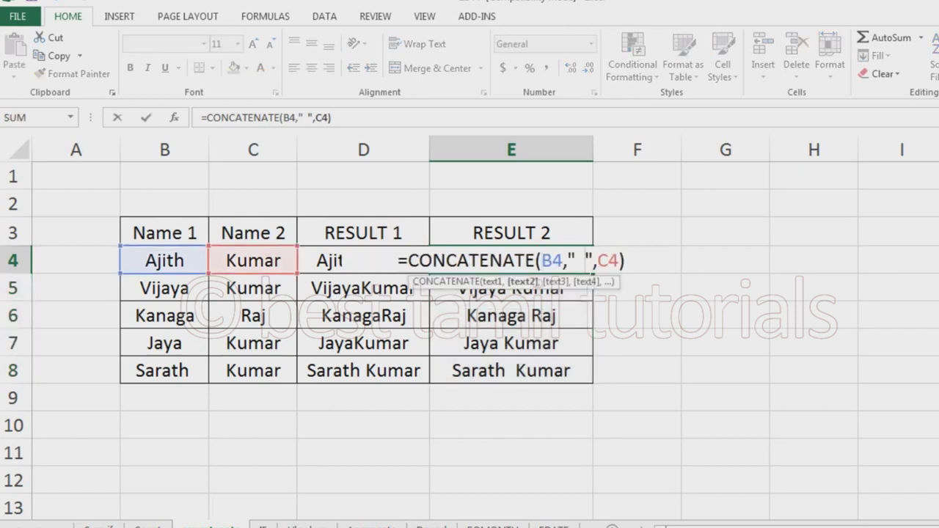
key(Return)
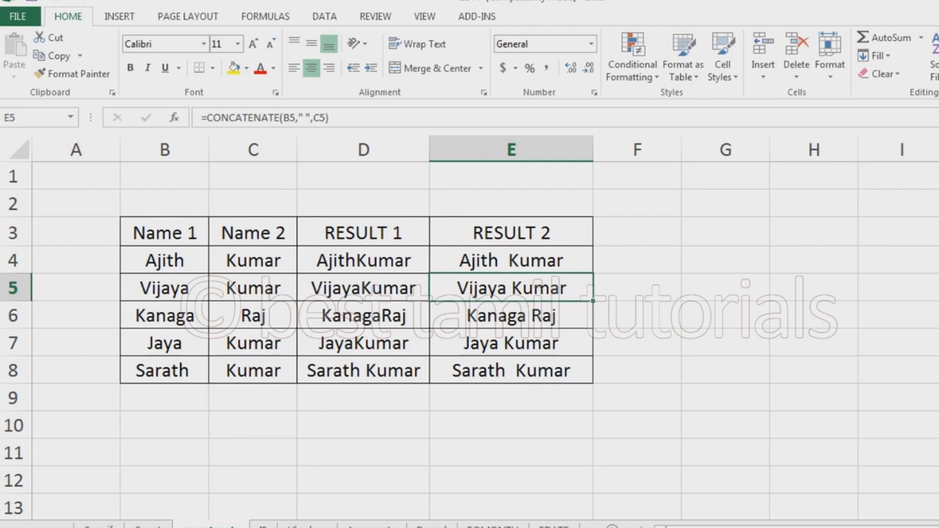
click(511, 261)
double_click(592, 273)
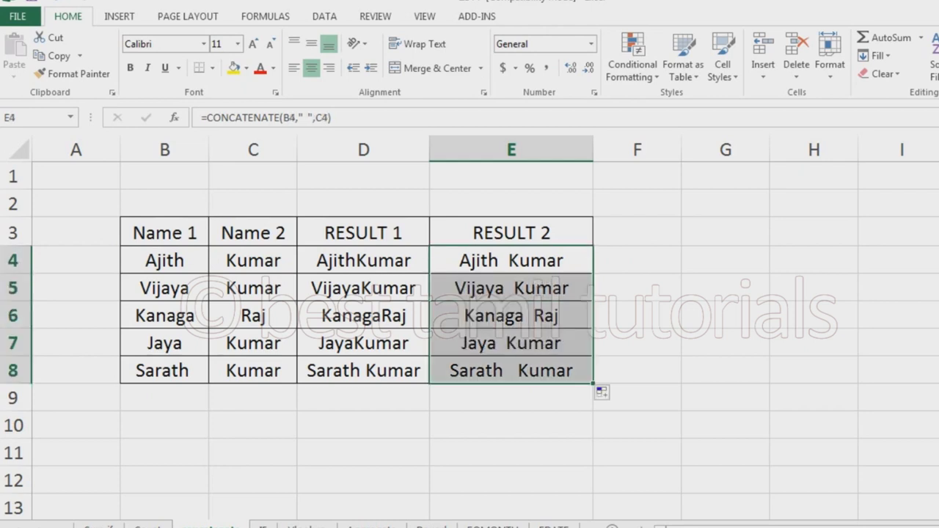